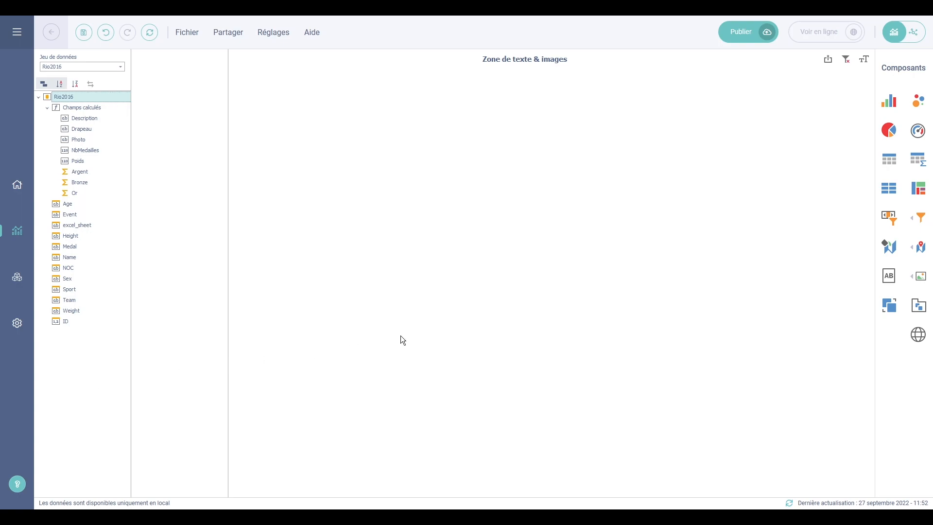
- Add a text box component and assign NbMedailles, Age, Team and Sex as its values
{"action": "left_click", "coordinate": [889, 275]}
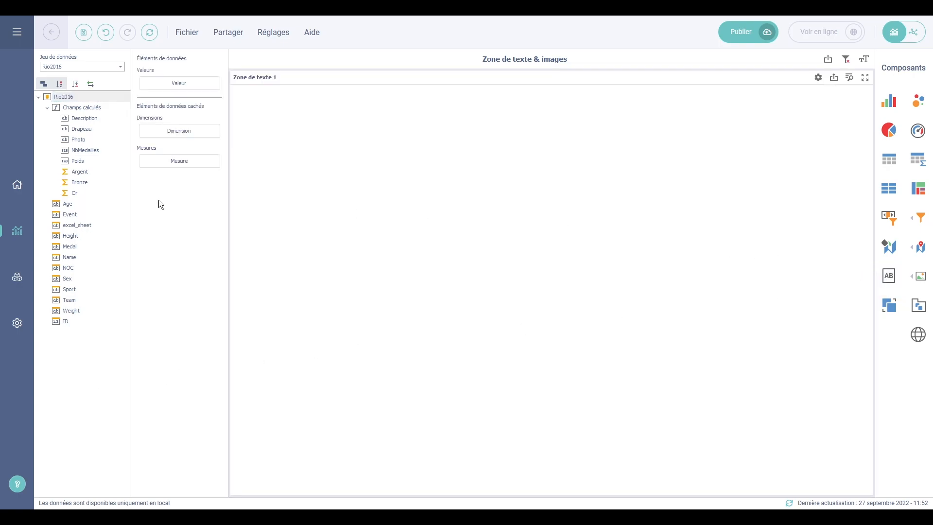
{"action": "left_click_drag", "start_coordinate": [81, 150], "coordinate": [160, 86]}
{"action": "left_click_drag", "start_coordinate": [66, 204], "coordinate": [154, 114]}
{"action": "left_click_drag", "start_coordinate": [68, 298], "coordinate": [156, 114]}
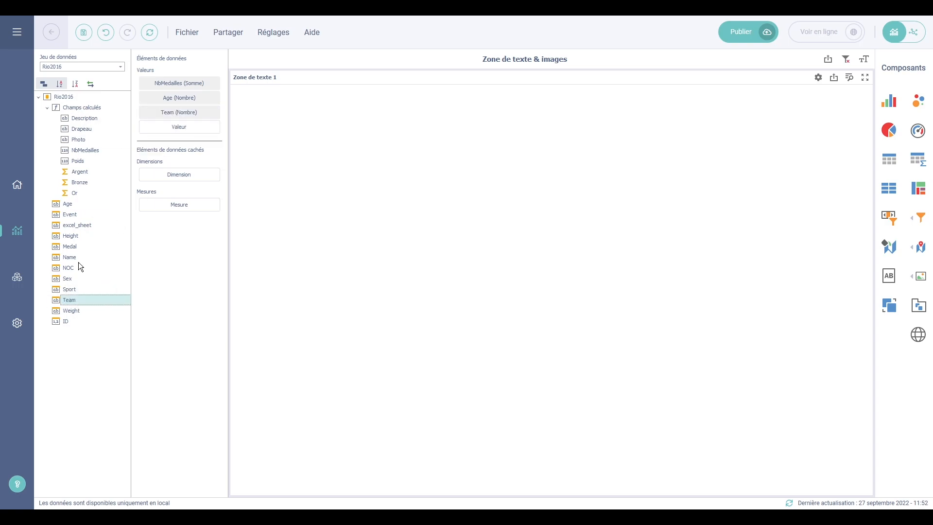
{"action": "left_click_drag", "start_coordinate": [65, 278], "coordinate": [177, 127]}
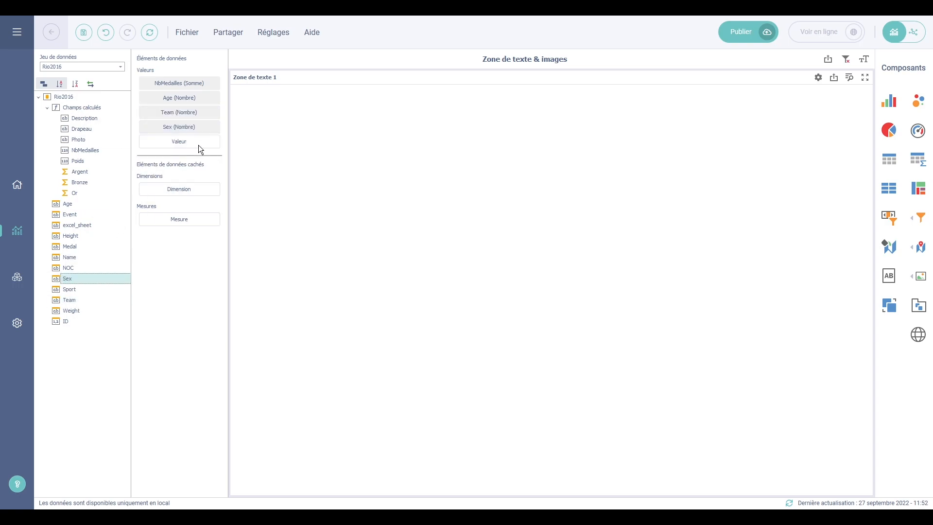
- Set the aggregation of the Age, Team and Sex values to Min
{"action": "left_click", "coordinate": [213, 98]}
{"action": "left_click", "coordinate": [229, 138]}
{"action": "left_click", "coordinate": [214, 113]}
{"action": "left_click", "coordinate": [232, 153]}
{"action": "left_click", "coordinate": [212, 126]}
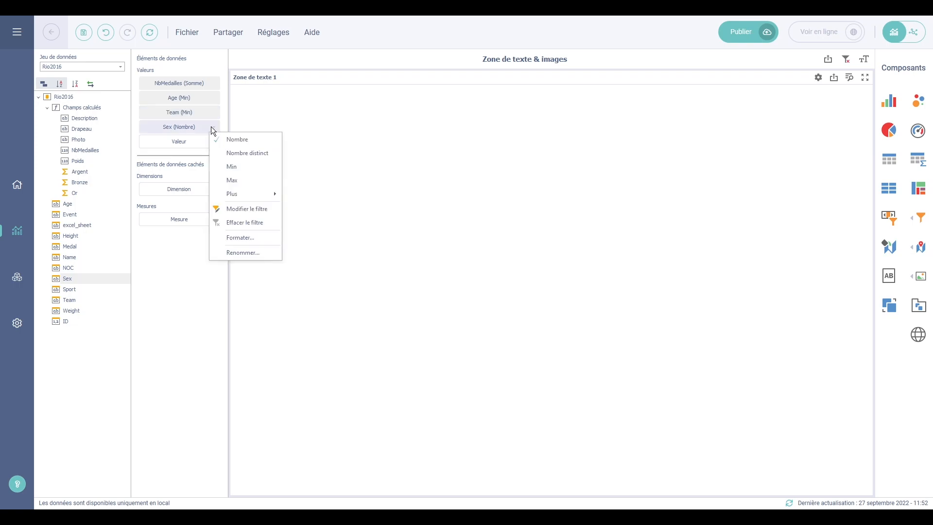
{"action": "left_click", "coordinate": [231, 167]}
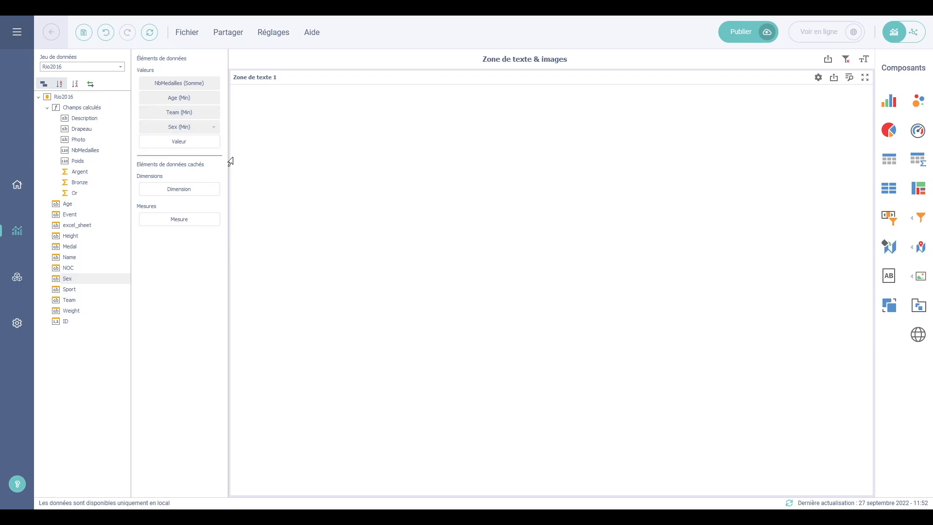
- Edit the text box to show the bold label "Total des médailles :" followed by a field bound to NbMedailles (Somme)
{"action": "right_click", "coordinate": [275, 140]}
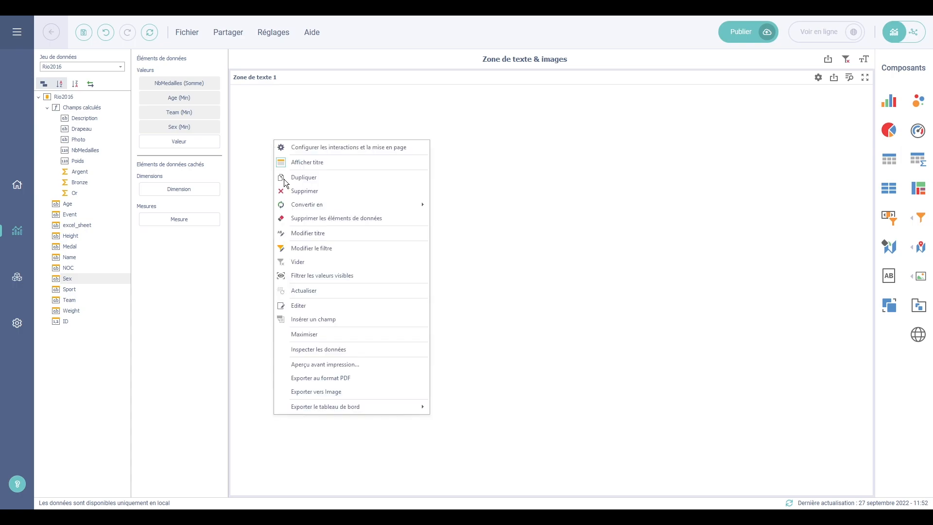
{"action": "left_click", "coordinate": [304, 304]}
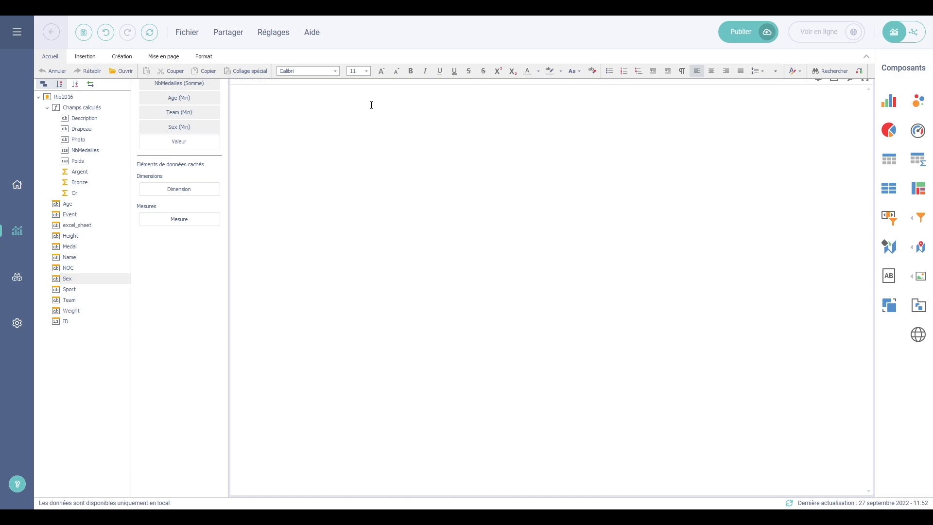
{"action": "left_click", "coordinate": [410, 72]}
{"action": "type", "text": "Total des médailles :"}
{"action": "right_click", "coordinate": [308, 91]}
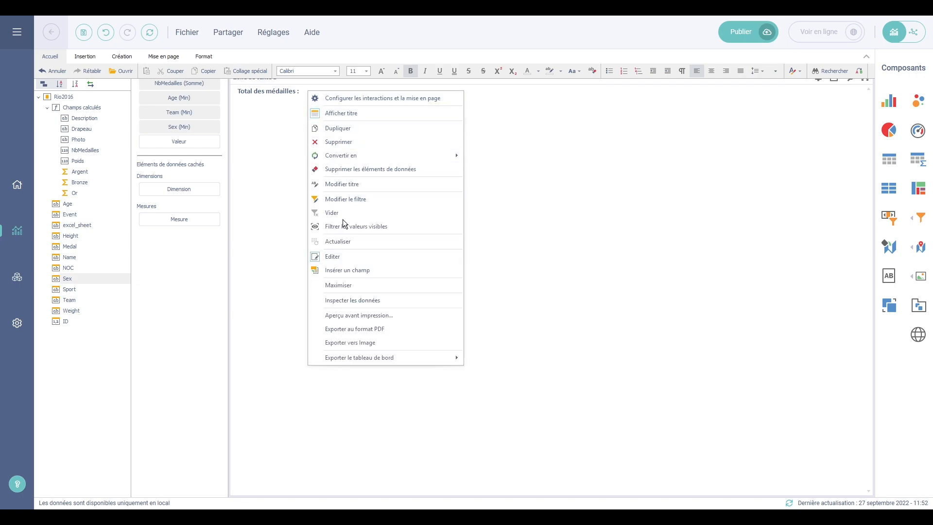
{"action": "left_click", "coordinate": [335, 271]}
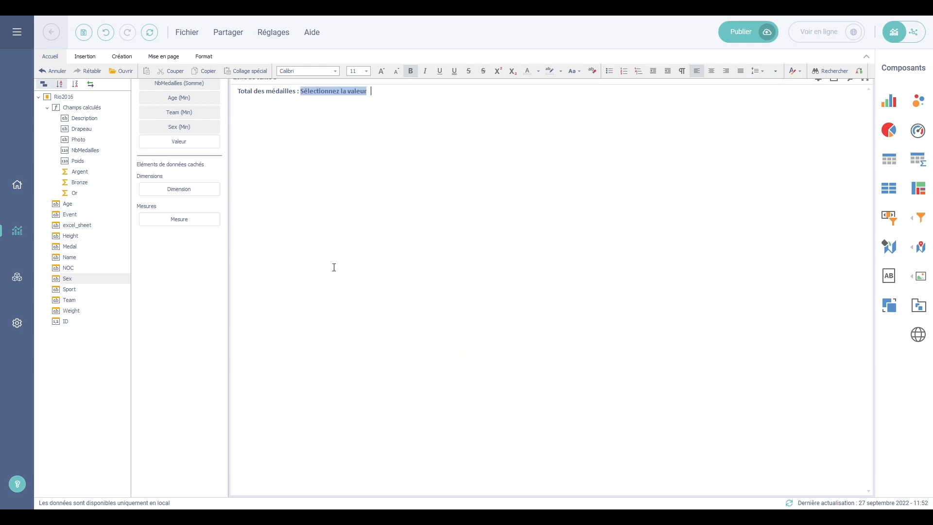
{"action": "left_click", "coordinate": [327, 91]}
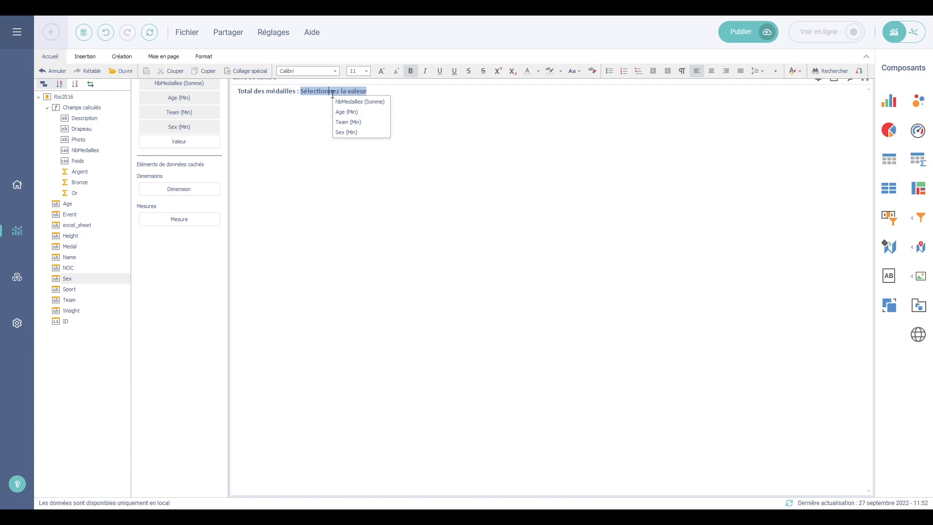
{"action": "left_click", "coordinate": [342, 102]}
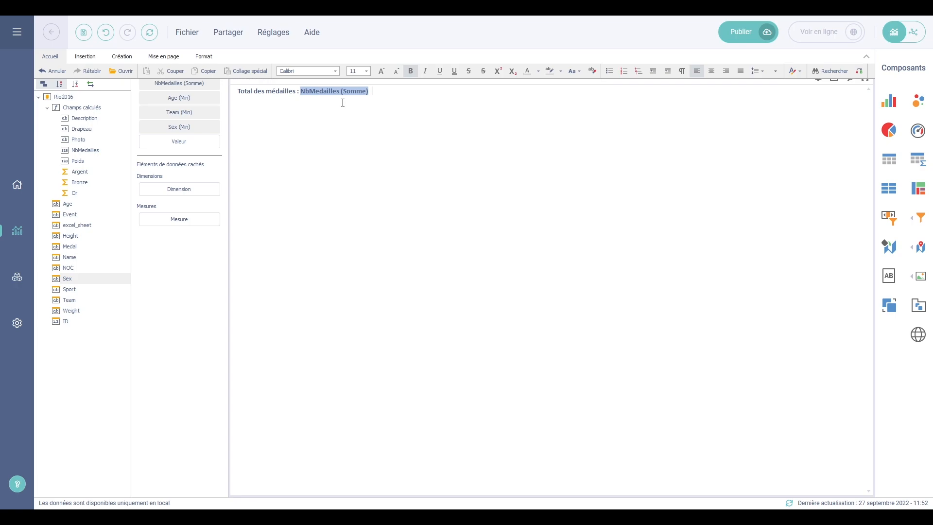
- Add a second line "Age :" followed by a field bound to Age (Min)
{"action": "key", "text": "Return"}
{"action": "type", "text": "Age :"}
{"action": "right_click", "coordinate": [273, 100]}
{"action": "left_click", "coordinate": [305, 279]}
{"action": "left_click", "coordinate": [276, 101]}
{"action": "left_click", "coordinate": [293, 121]}
- Add a third line "Nation :" followed by a field bound to Team (Min)
{"action": "key", "text": "Return"}
{"action": "type", "text": "Nation :"}
{"action": "right_click", "coordinate": [273, 109]}
{"action": "left_click", "coordinate": [305, 287]}
{"action": "left_click", "coordinate": [292, 109]}
{"action": "left_click", "coordinate": [304, 138]}
- Add a fourth line "Sexe :" followed by a field bound to Sex (Min), and leave the text box's editing mode
{"action": "key", "text": "Return"}
{"action": "type", "text": "Sexe :"}
{"action": "right_click", "coordinate": [275, 119]}
{"action": "left_click", "coordinate": [314, 300]}
{"action": "left_click", "coordinate": [276, 119]}
{"action": "left_click", "coordinate": [297, 156]}
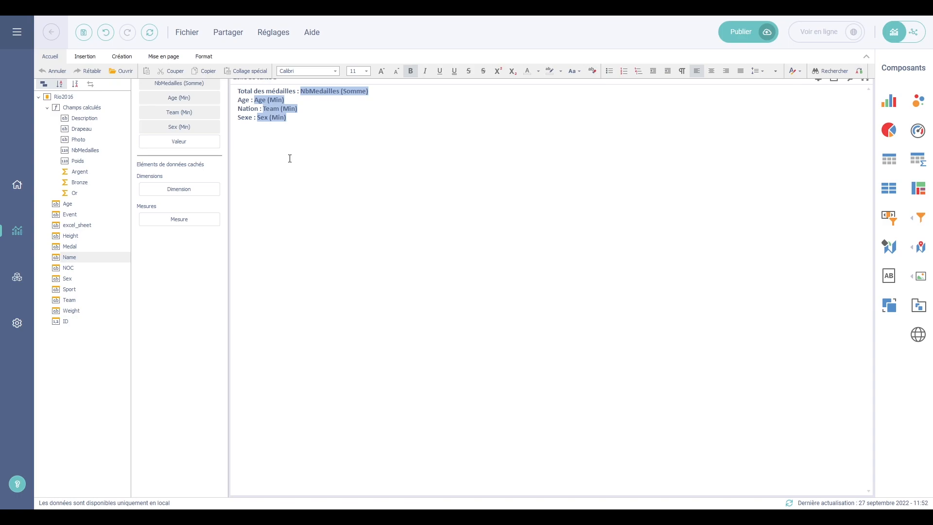
{"action": "right_click", "coordinate": [290, 158]}
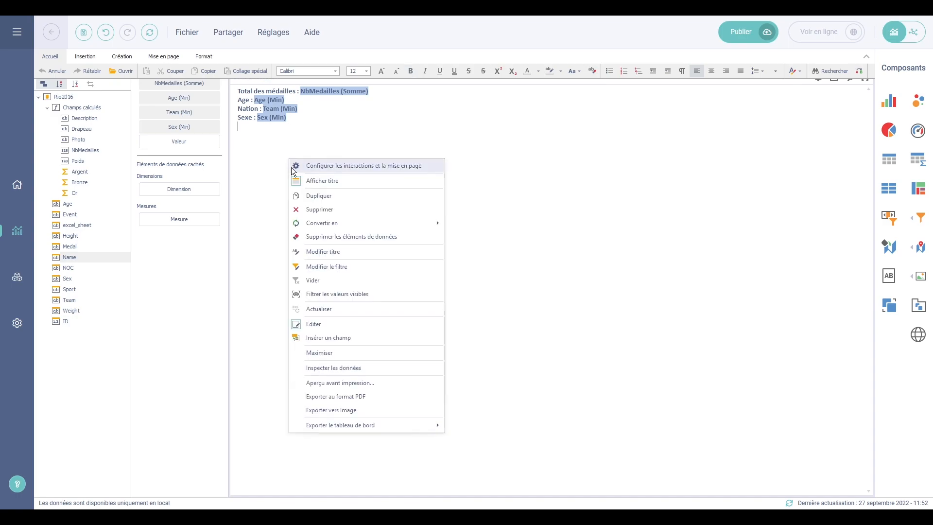
{"action": "left_click", "coordinate": [323, 325]}
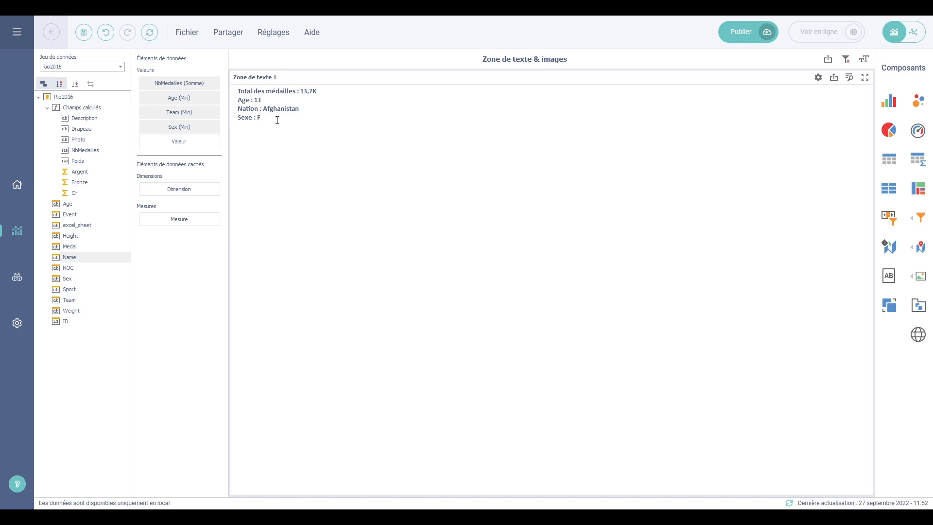
- Add a drop-down list filter to the dashboard with Name as its dimension
{"action": "left_click", "coordinate": [919, 220]}
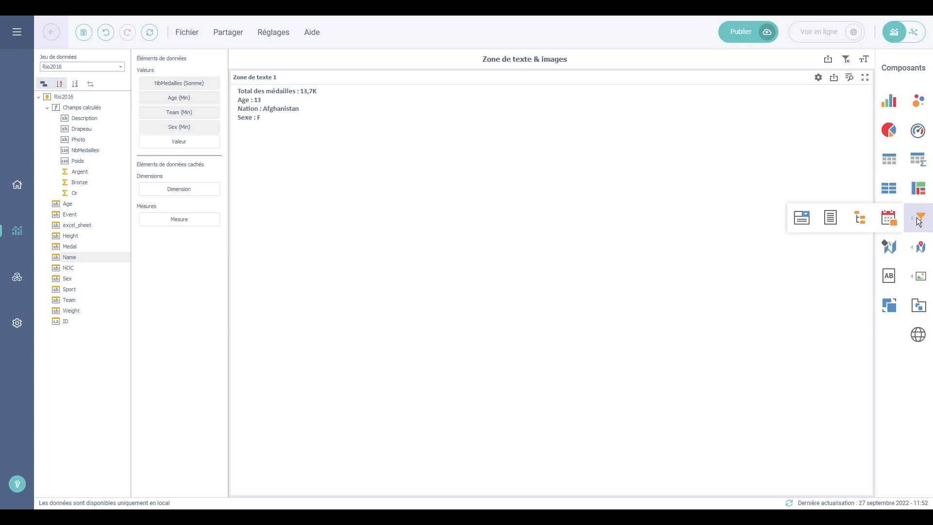
{"action": "left_click", "coordinate": [803, 217]}
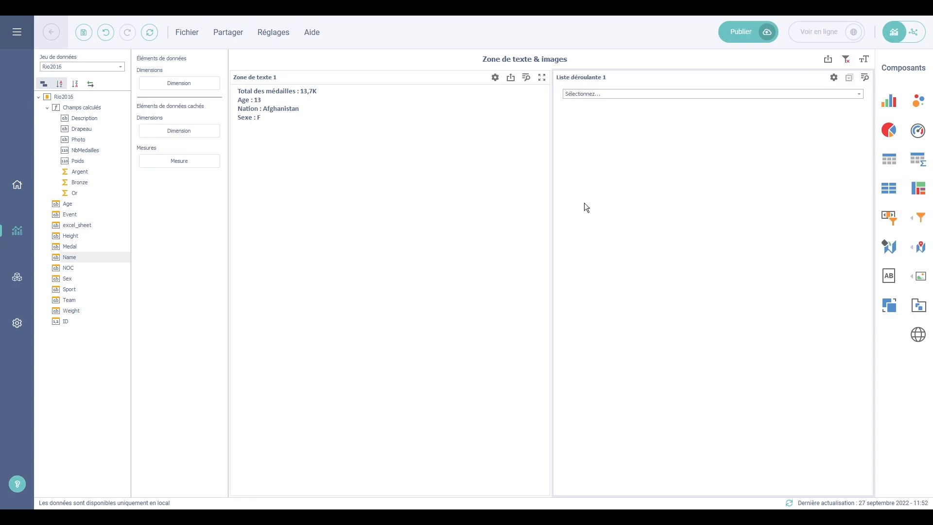
{"action": "left_click_drag", "start_coordinate": [72, 258], "coordinate": [186, 87]}
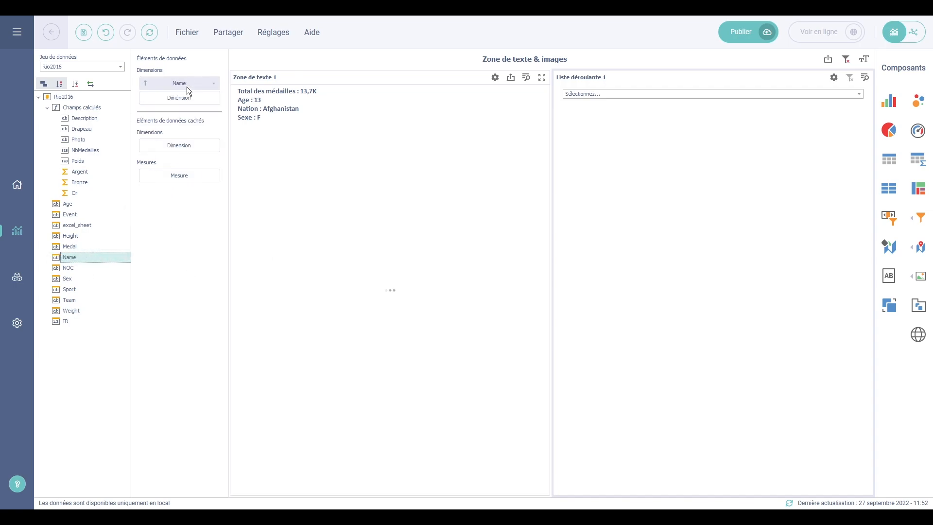
- Review the drop-down list's interaction and layout options, including the item type and search settings
{"action": "right_click", "coordinate": [640, 135]}
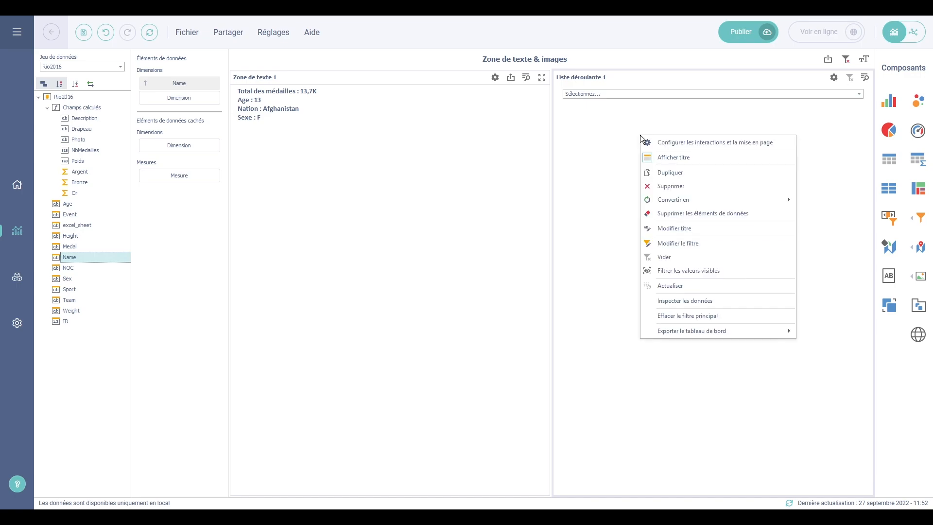
{"action": "left_click", "coordinate": [649, 144]}
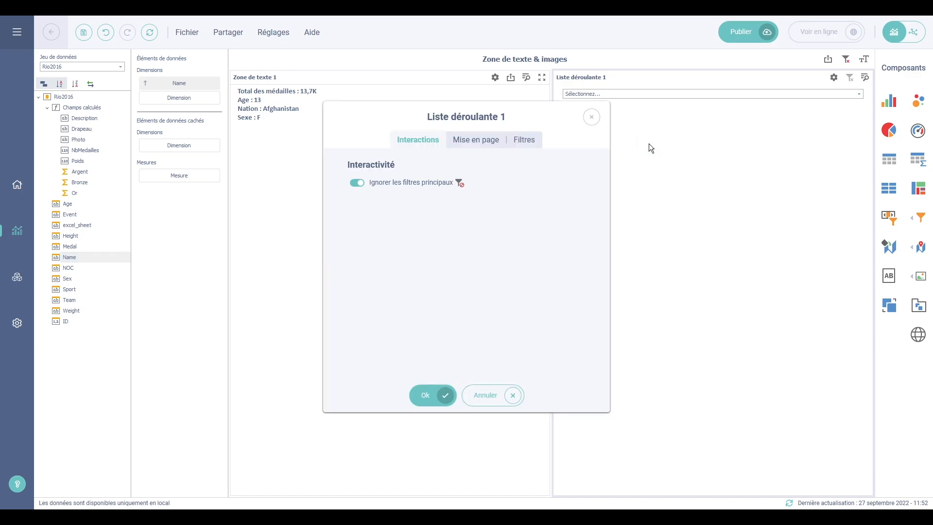
{"action": "left_click", "coordinate": [478, 141]}
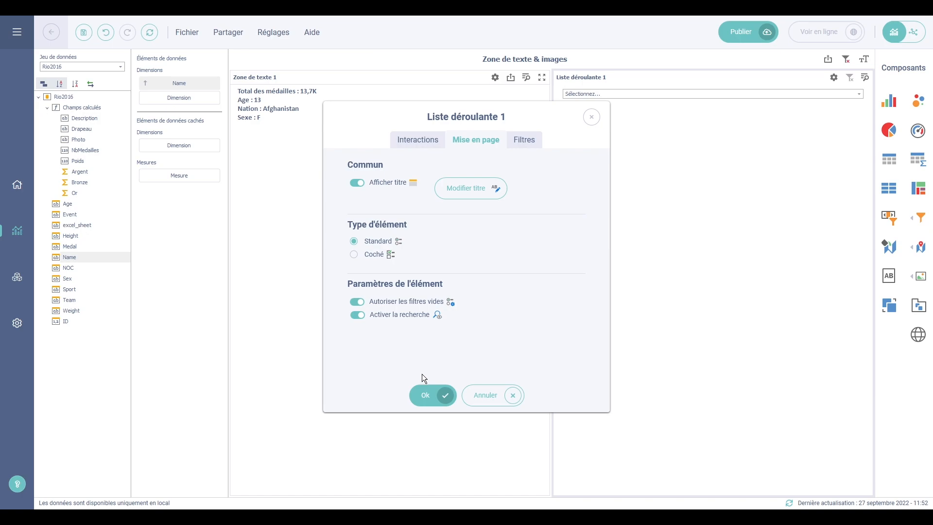
{"action": "left_click", "coordinate": [428, 394]}
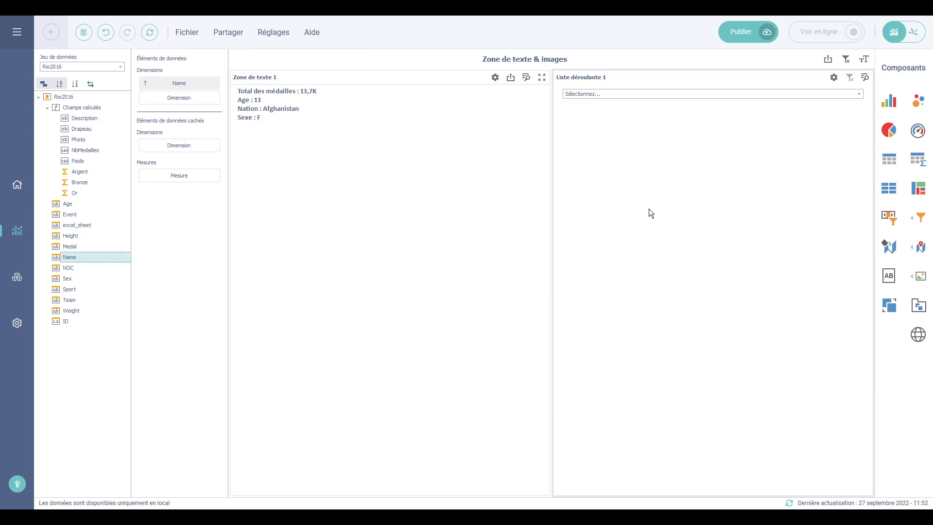
- Search the drop-down list for "phelp" and filter the dashboard on Michael Fred Phelps, II
{"action": "left_click", "coordinate": [858, 94]}
{"action": "left_click", "coordinate": [858, 94]}
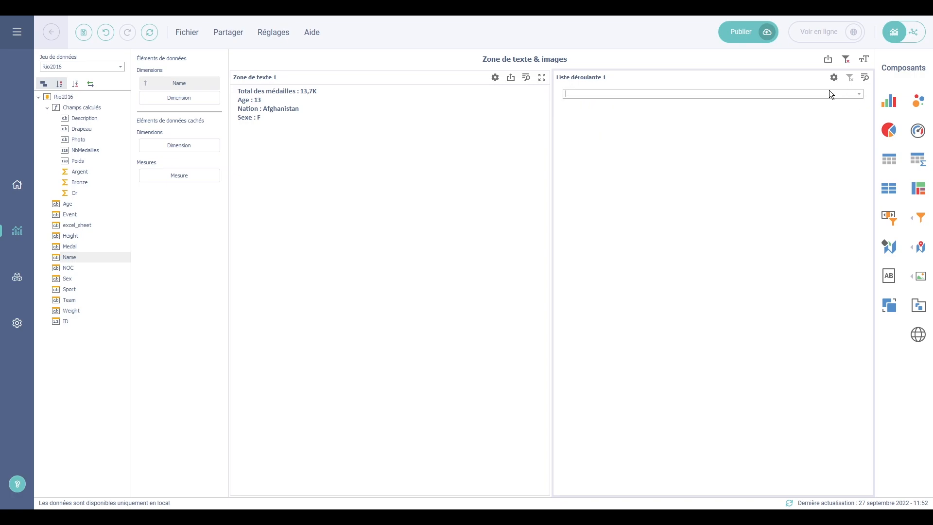
{"action": "type", "text": "phelp"}
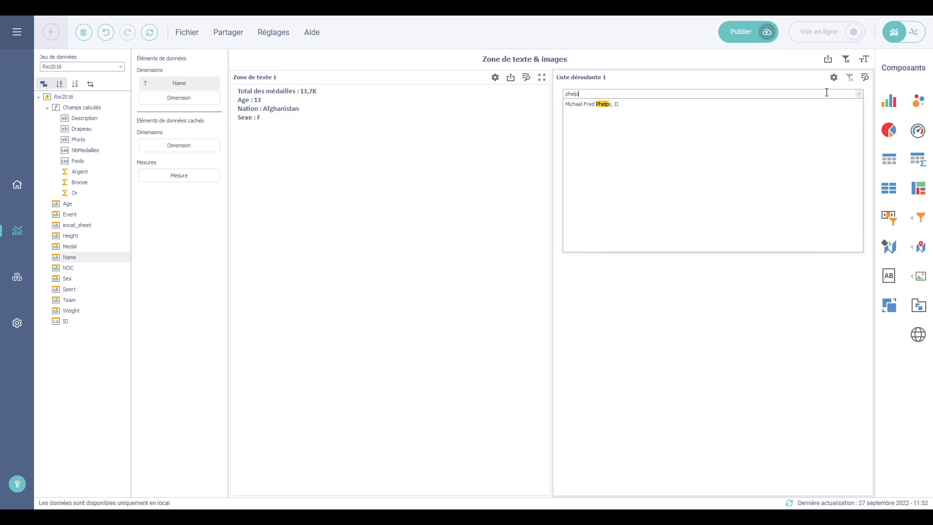
{"action": "left_click", "coordinate": [724, 103]}
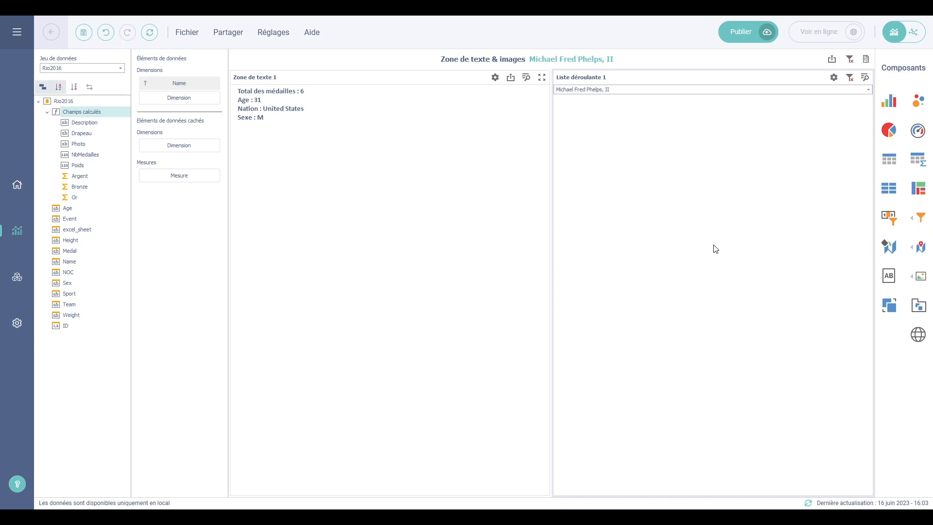
{"action": "mouse_move", "coordinate": [915, 282]}
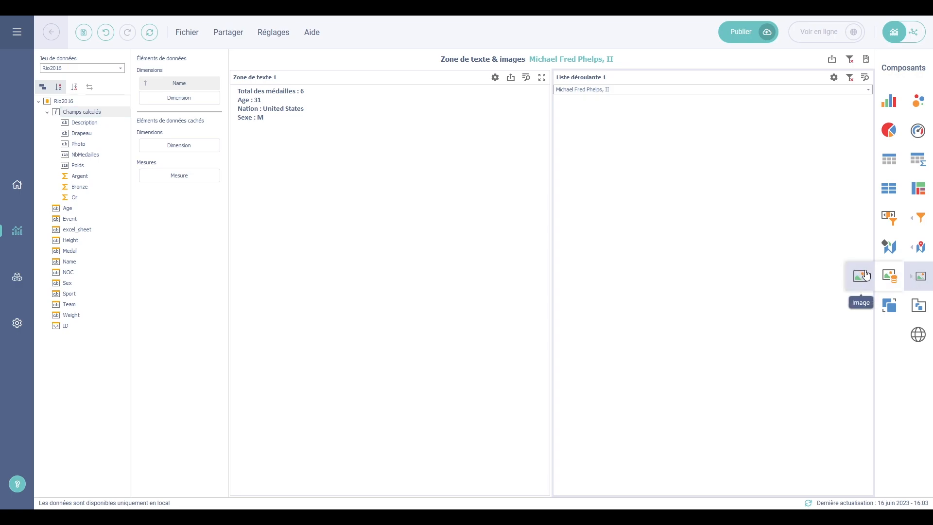
{"action": "left_click", "coordinate": [861, 277]}
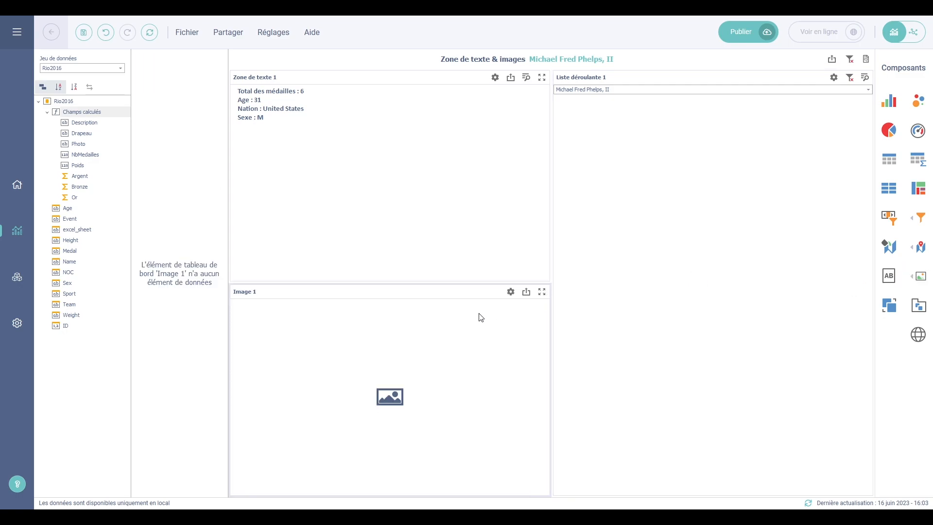
{"action": "right_click", "coordinate": [435, 332]}
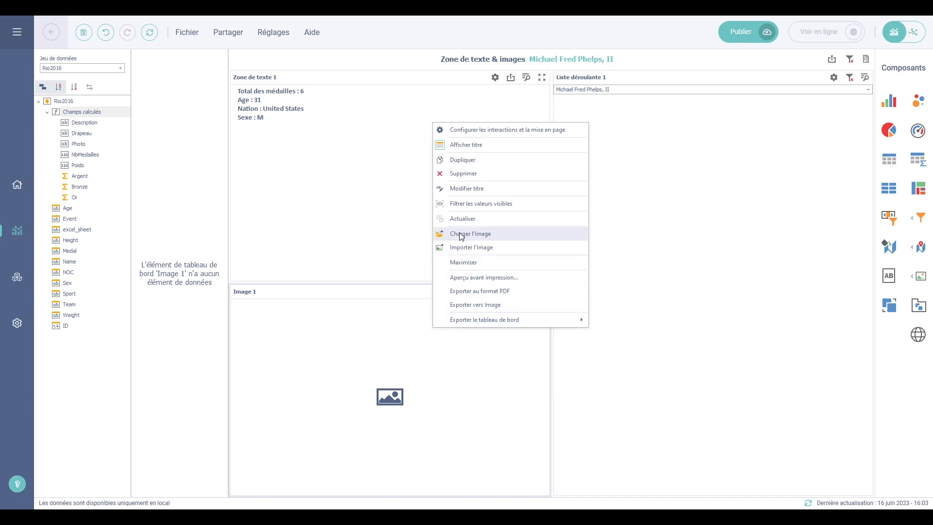
{"action": "left_click", "coordinate": [464, 174]}
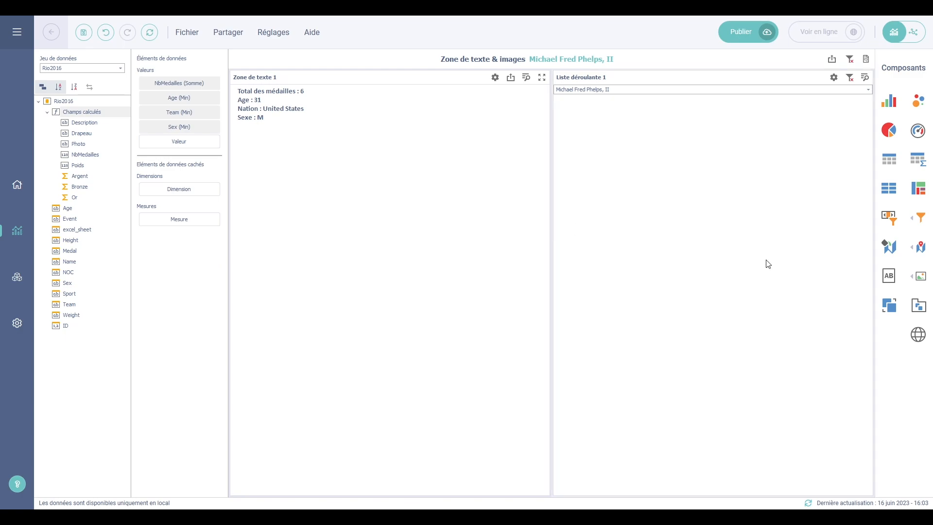
- Add a linked image component and enlarge it upward by shrinking the text box above it
{"action": "mouse_move", "coordinate": [920, 277]}
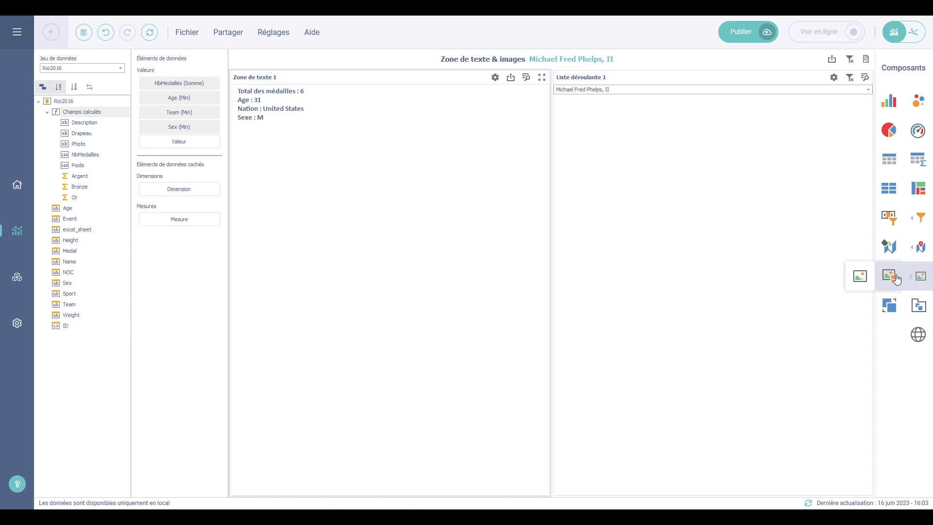
{"action": "left_click", "coordinate": [891, 277]}
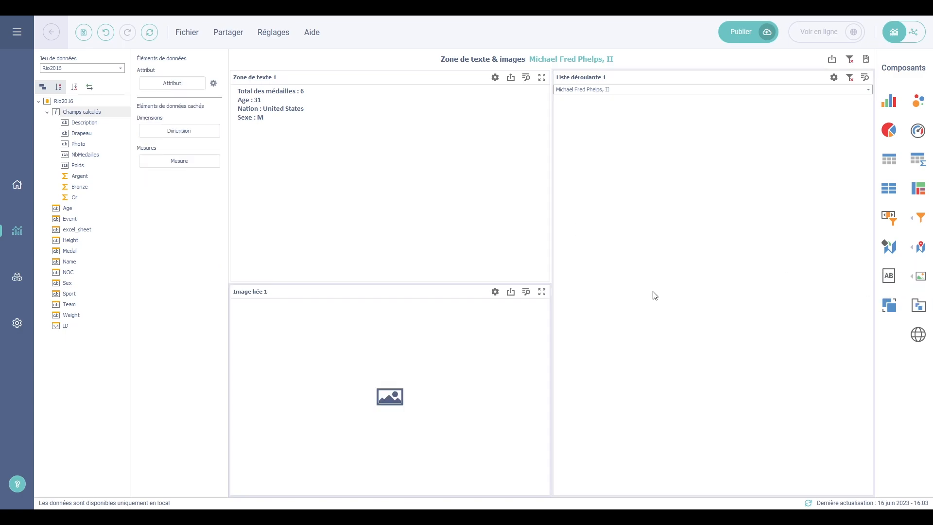
{"action": "left_click_drag", "start_coordinate": [456, 281], "coordinate": [448, 165]}
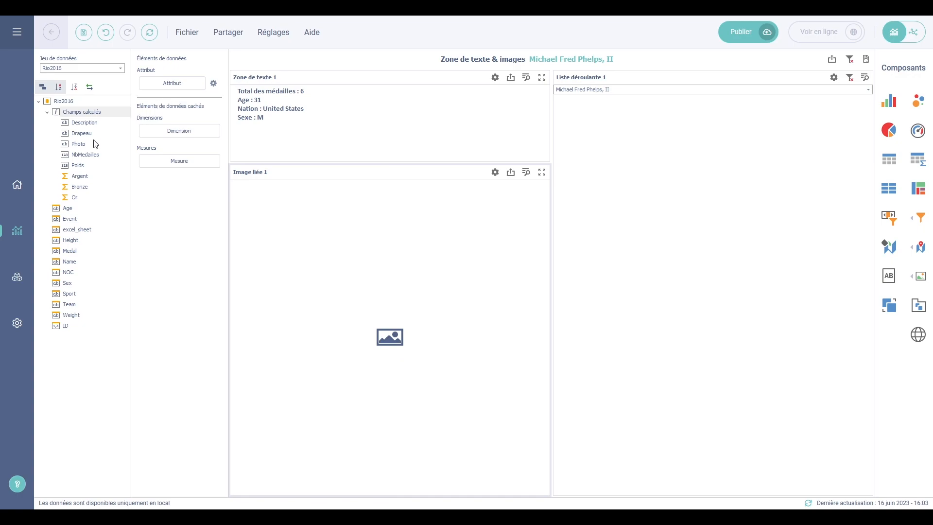
- Examine the expression of the Photo calculated field that assigns an image URL to each athlete
{"action": "left_click", "coordinate": [83, 146]}
{"action": "double_click", "coordinate": [82, 146]}
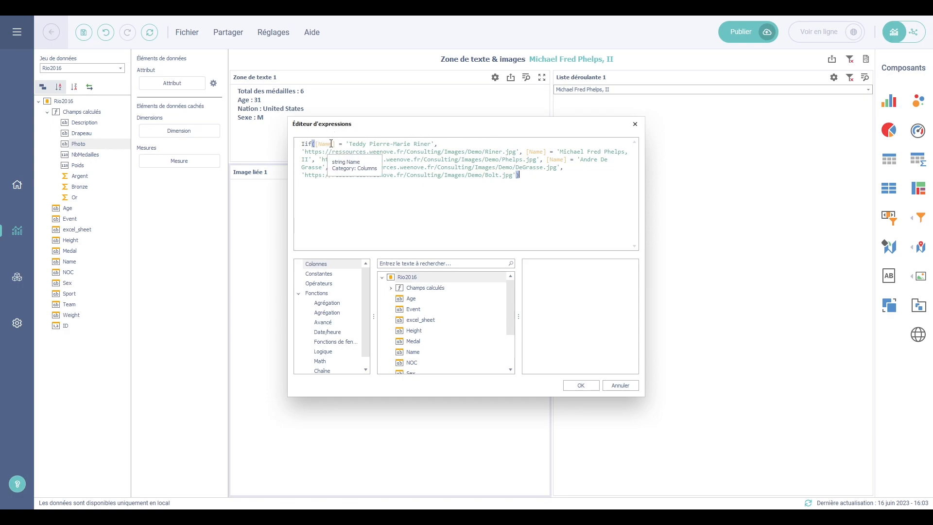
{"action": "left_click", "coordinate": [577, 386]}
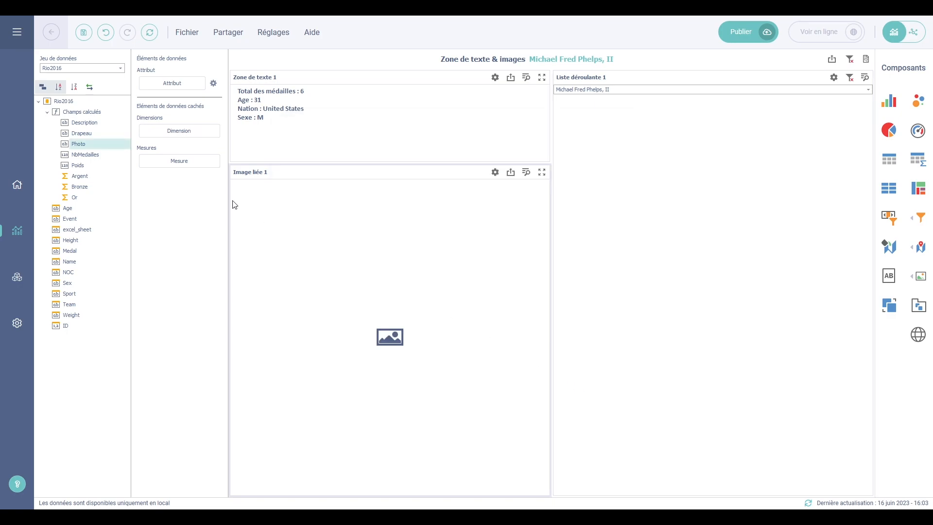
- Assign Photo as the linked image's attribute and set its image options to URI with the placeholder inserted in the URI template
{"action": "left_click_drag", "start_coordinate": [92, 143], "coordinate": [173, 86]}
{"action": "left_click", "coordinate": [213, 84]}
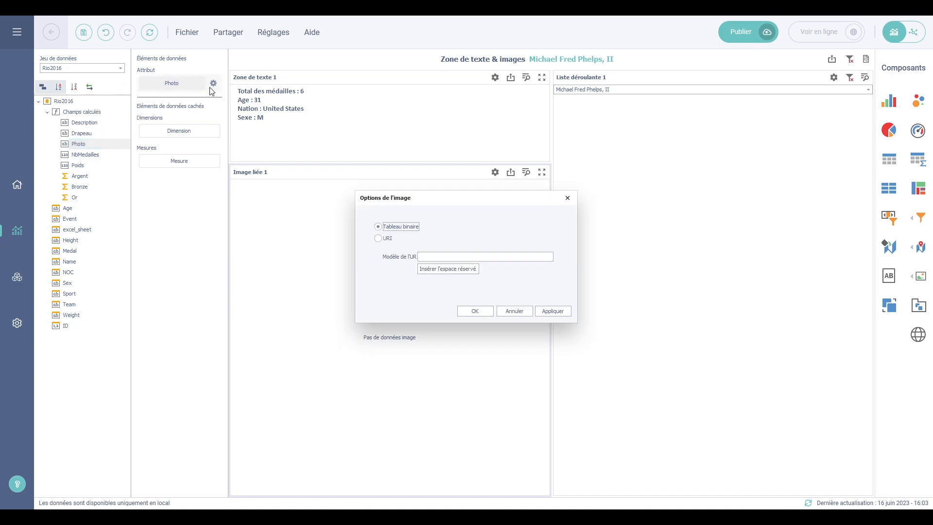
{"action": "left_click", "coordinate": [380, 241]}
{"action": "left_click", "coordinate": [430, 268]}
{"action": "left_click", "coordinate": [469, 310]}
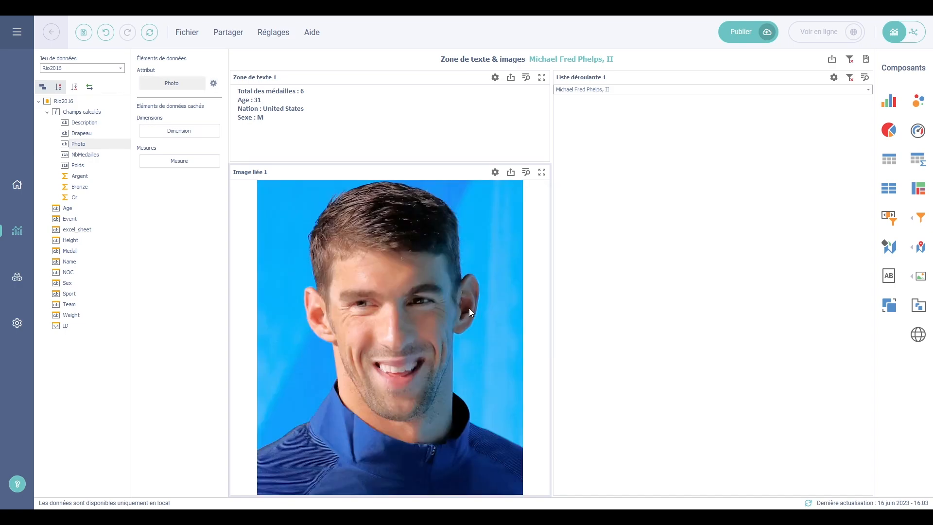
- Review the linked image's layout settings, including the size mode and alignment options
{"action": "left_click", "coordinate": [493, 173]}
{"action": "left_click", "coordinate": [455, 139]}
{"action": "left_click_drag", "start_coordinate": [429, 106], "coordinate": [676, 148]}
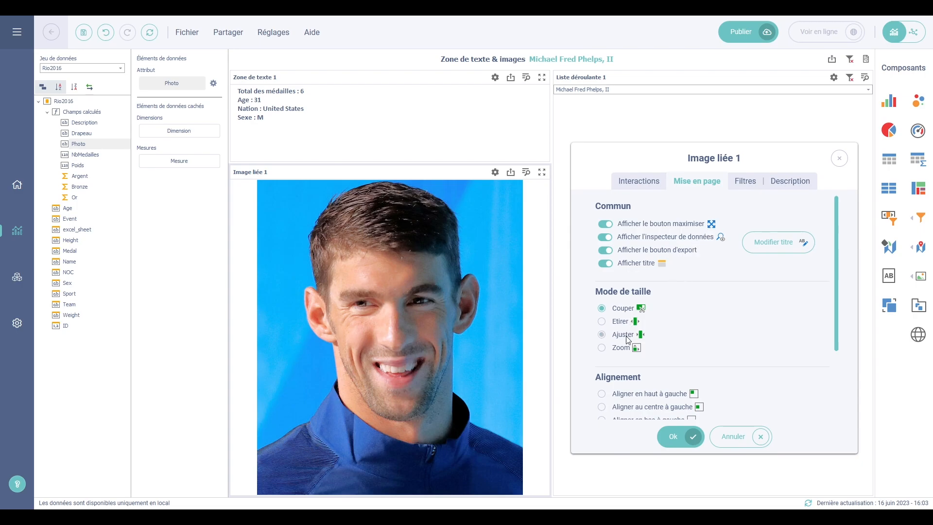
{"action": "left_click_drag", "start_coordinate": [836, 305], "coordinate": [825, 388]}
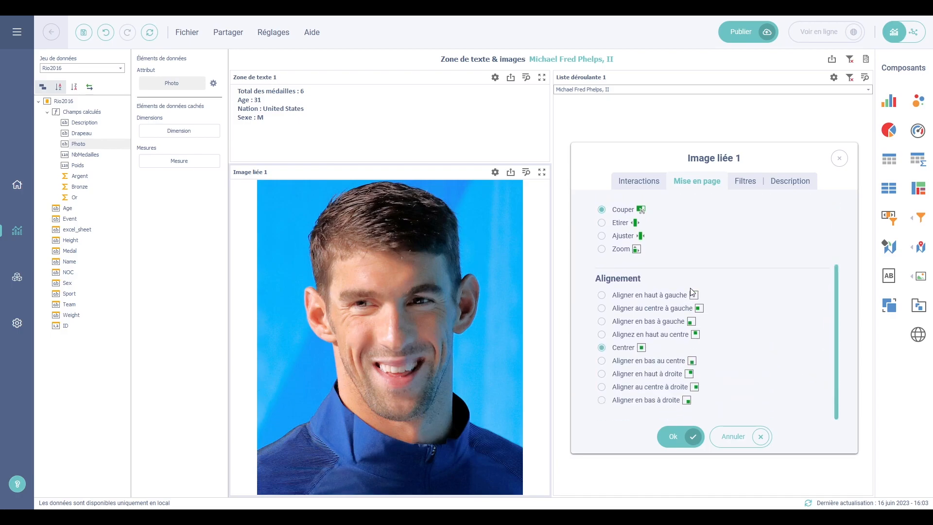
{"action": "left_click", "coordinate": [681, 437]}
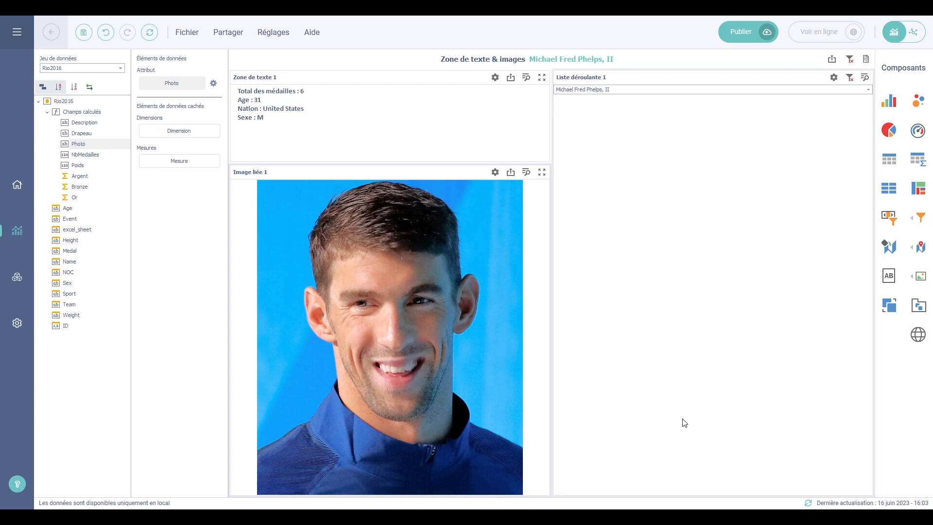
- Search the drop-down list for "bolt" and filter the dashboard on Usain St. Leo Bolt
{"action": "left_click", "coordinate": [617, 90]}
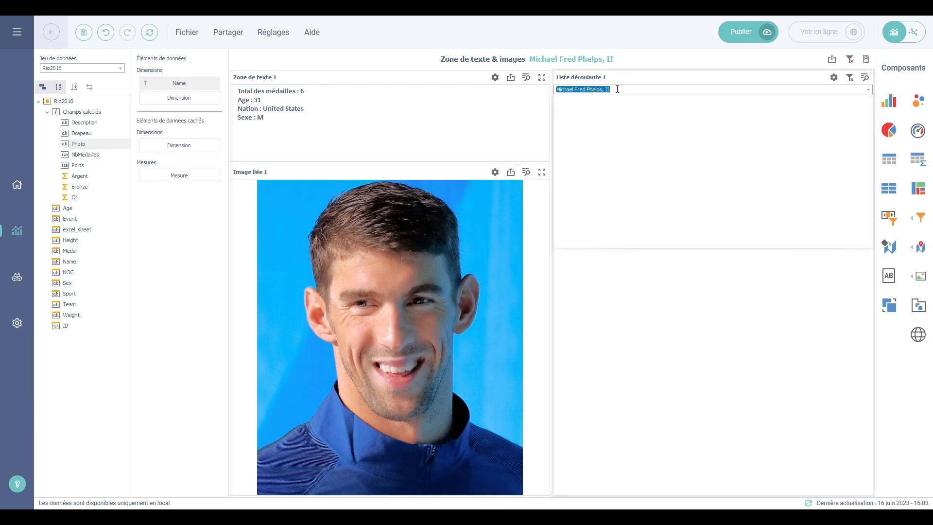
{"action": "type", "text": "bolt"}
{"action": "left_click", "coordinate": [584, 110]}
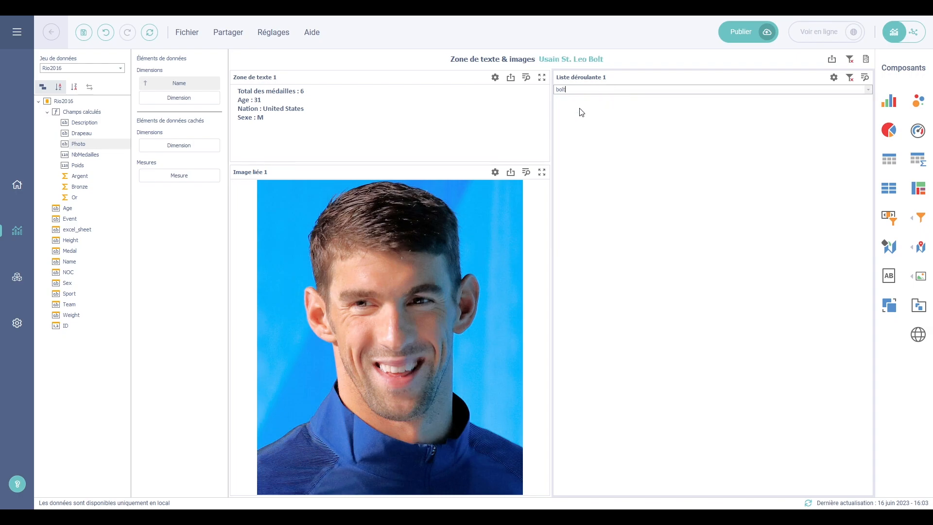